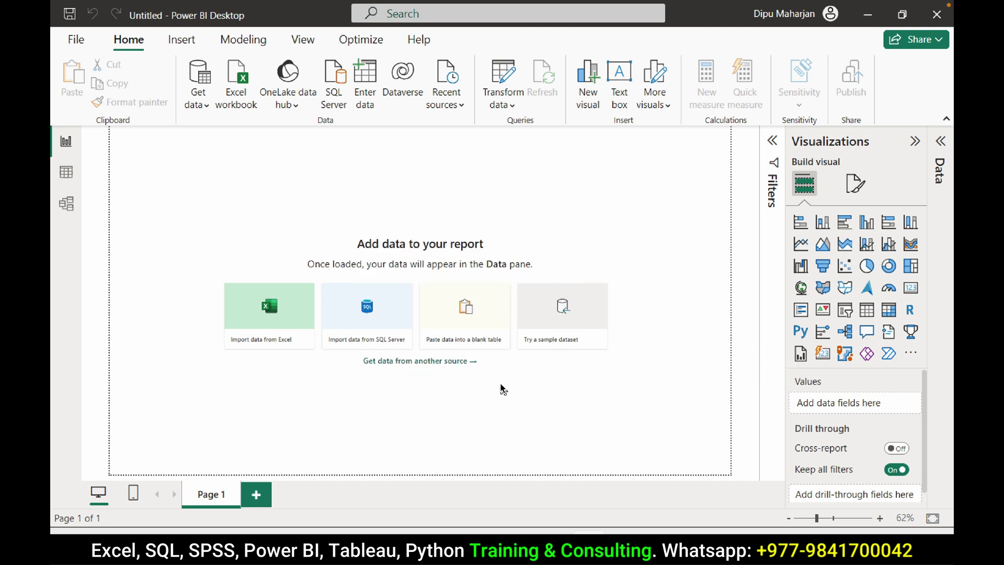
Launch XAMPP Control Panel from Windows search and start the MySQL server on port 3306.
key(super)
text(xam)
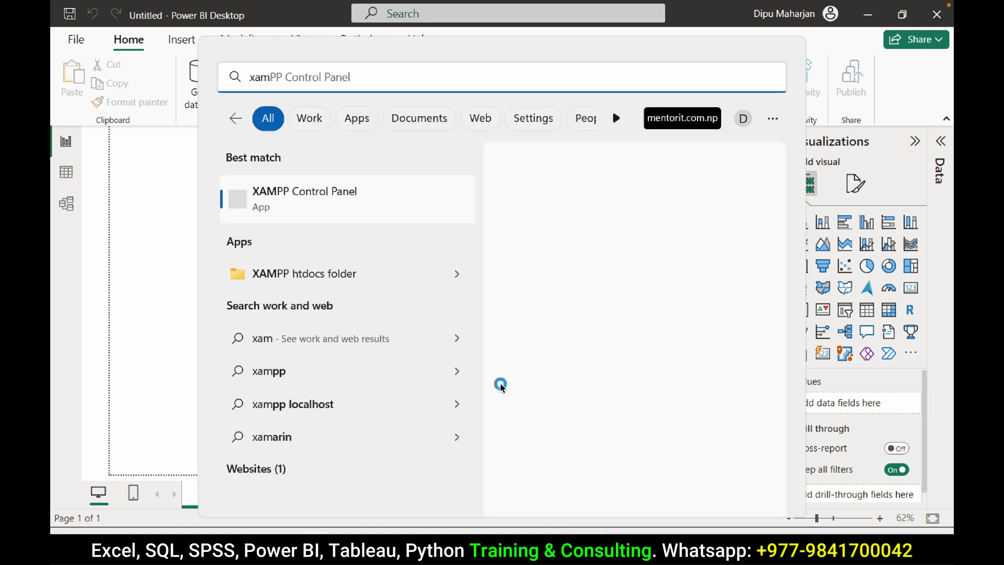
key(Return)
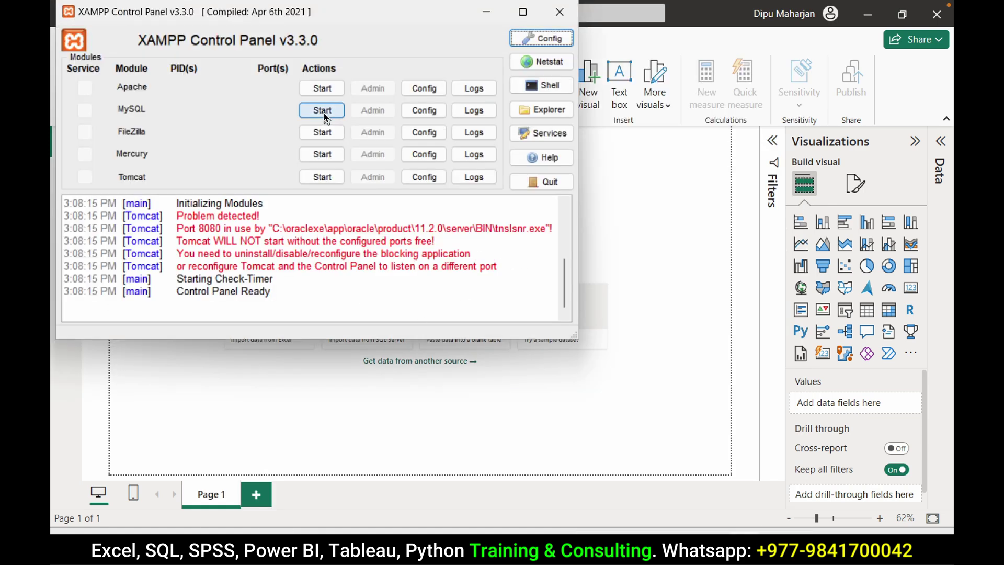
click(323, 112)
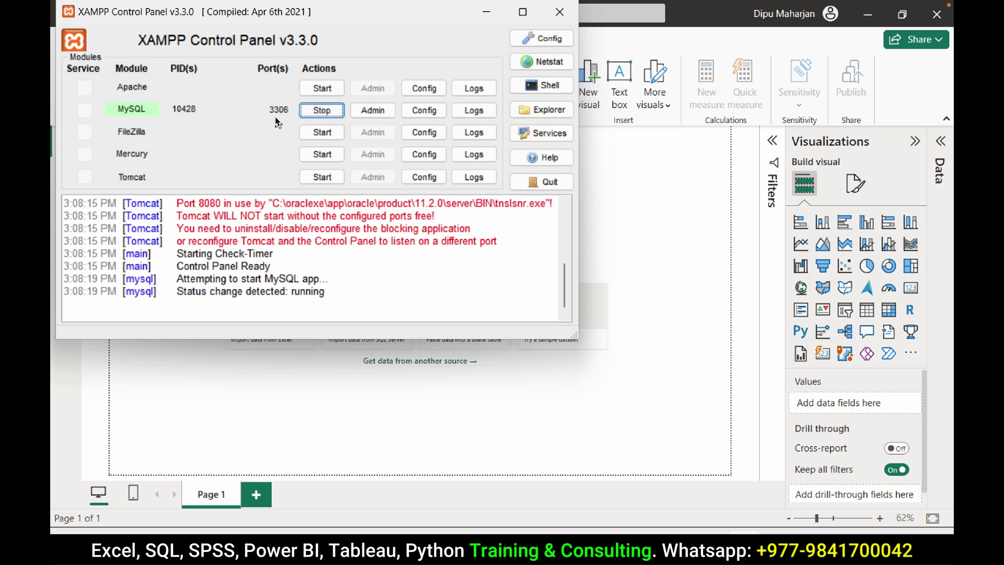
Launch SQLyog, skip the update notice, and expand classicmodels to show its eight tables.
key(super)
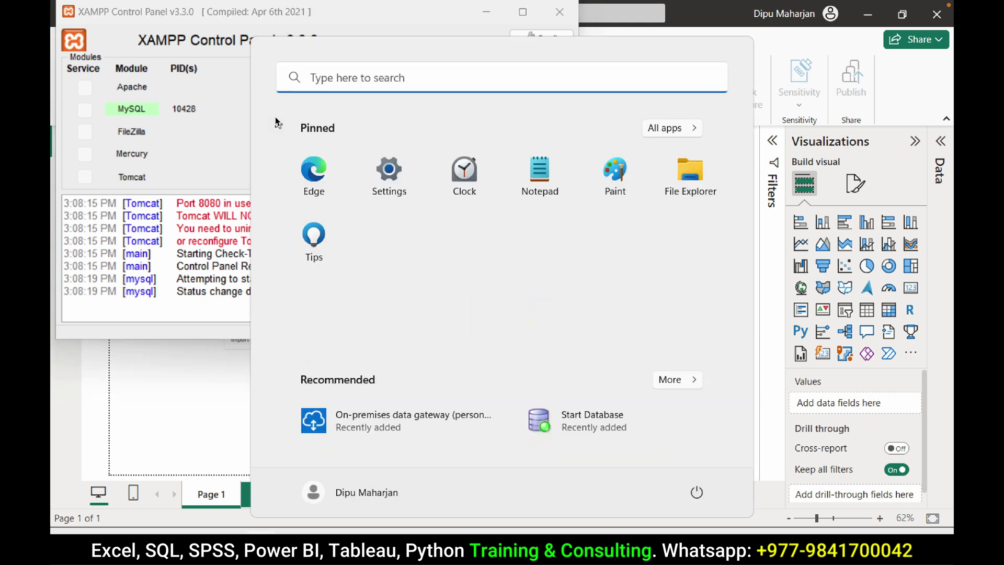
text(sql)
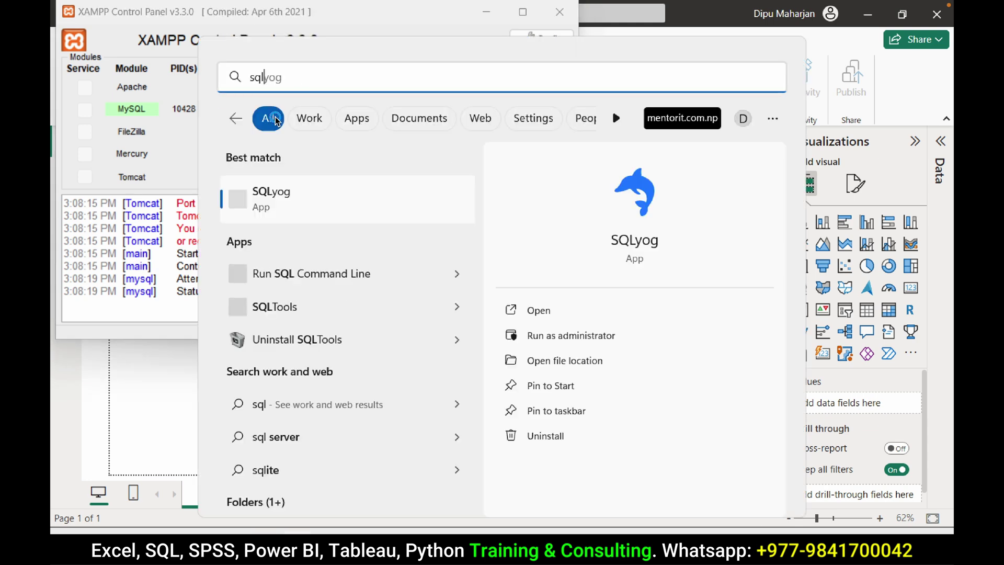
click(282, 204)
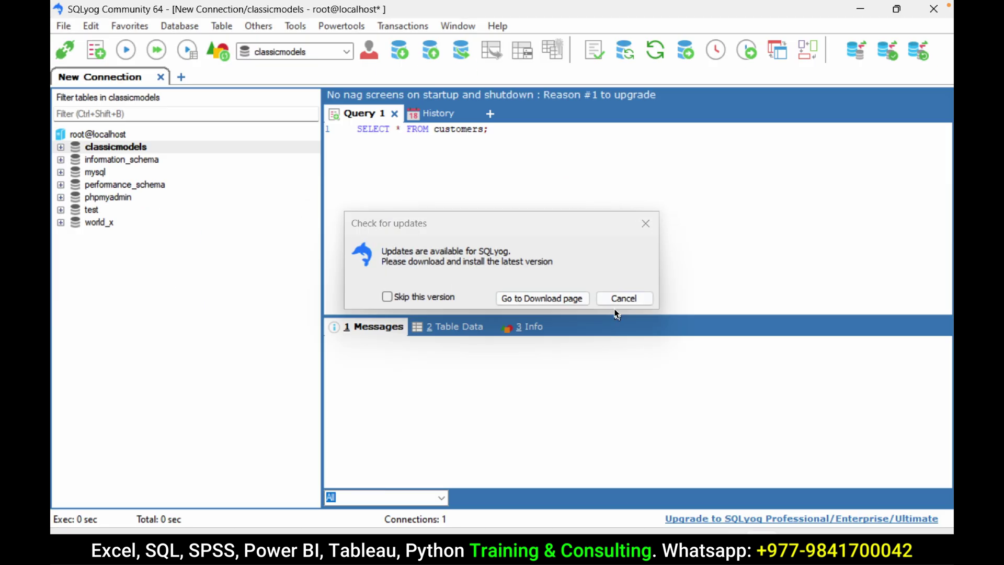
click(624, 299)
click(60, 147)
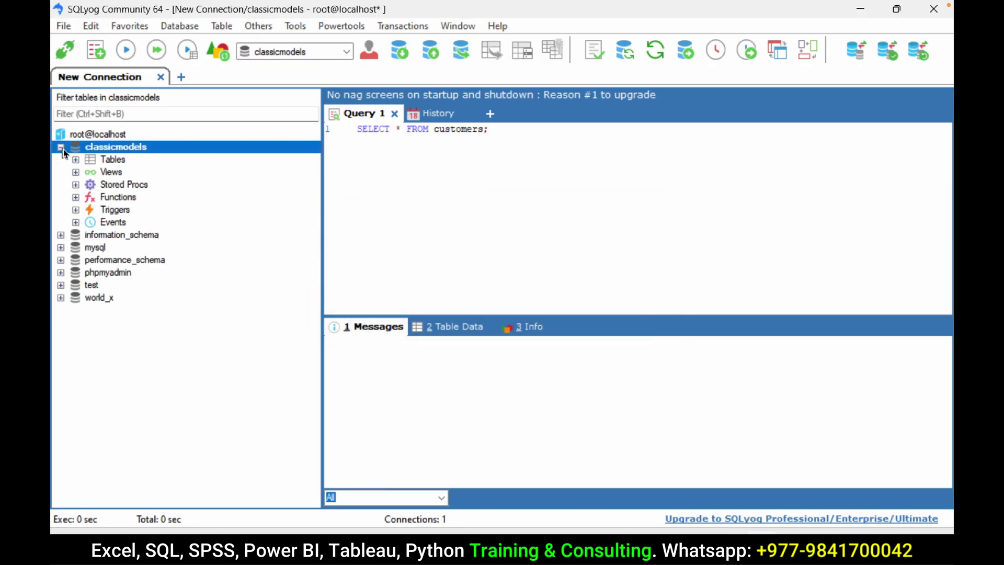
click(76, 159)
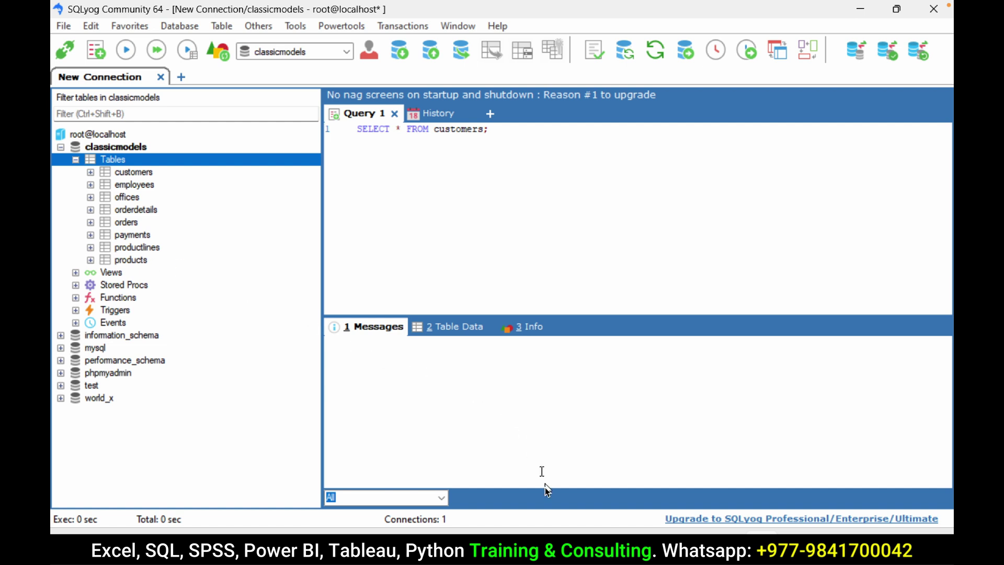
Choose MySQL database from Power BI's full Get Data connector list and attempt to connect.
mouse_move(553, 544)
click(554, 466)
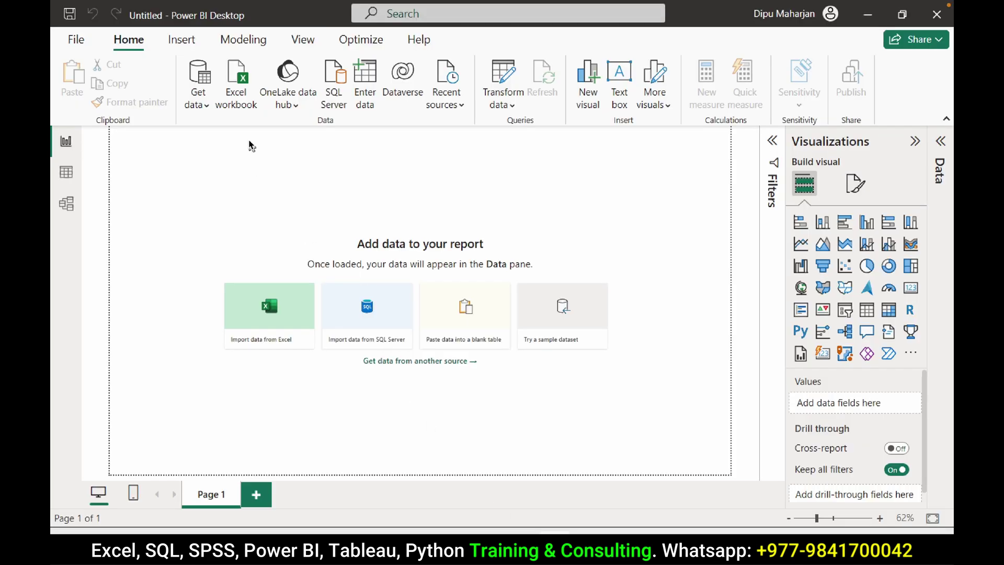
click(203, 107)
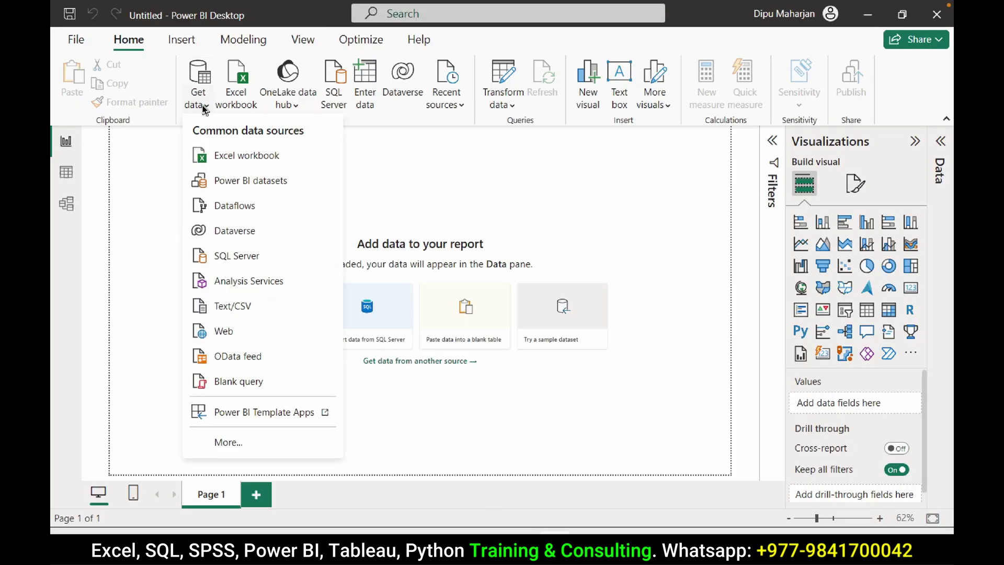
click(238, 443)
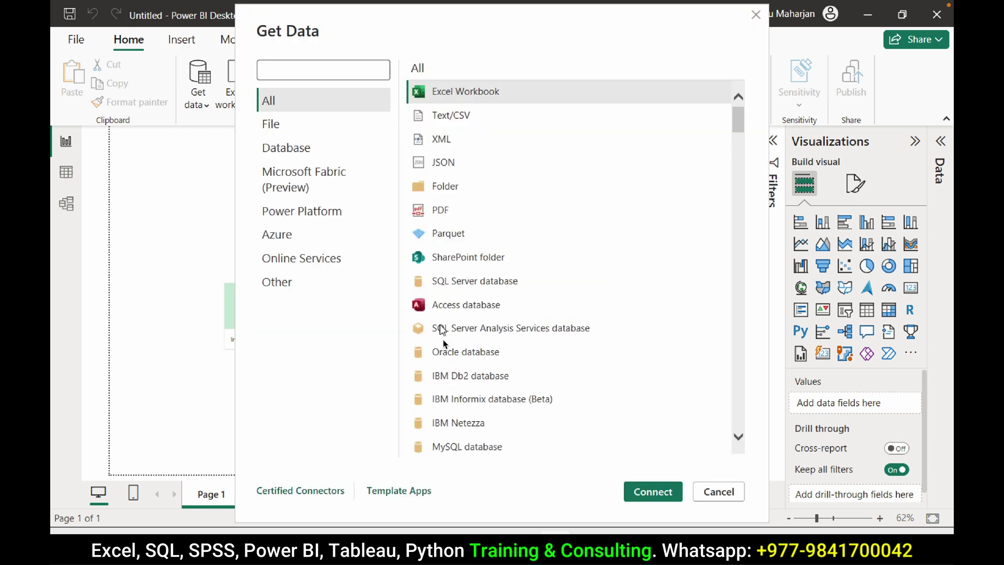
click(469, 442)
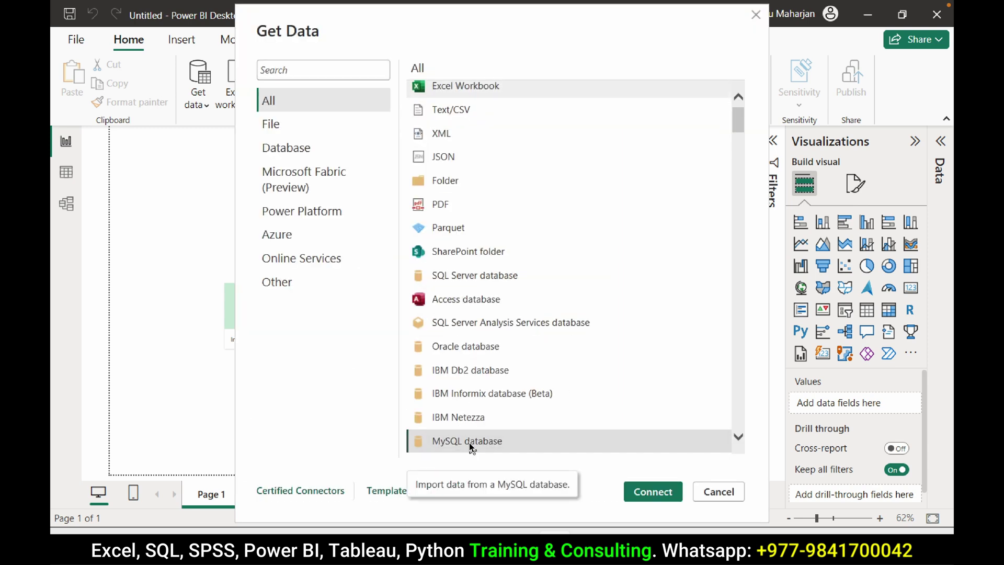
click(651, 496)
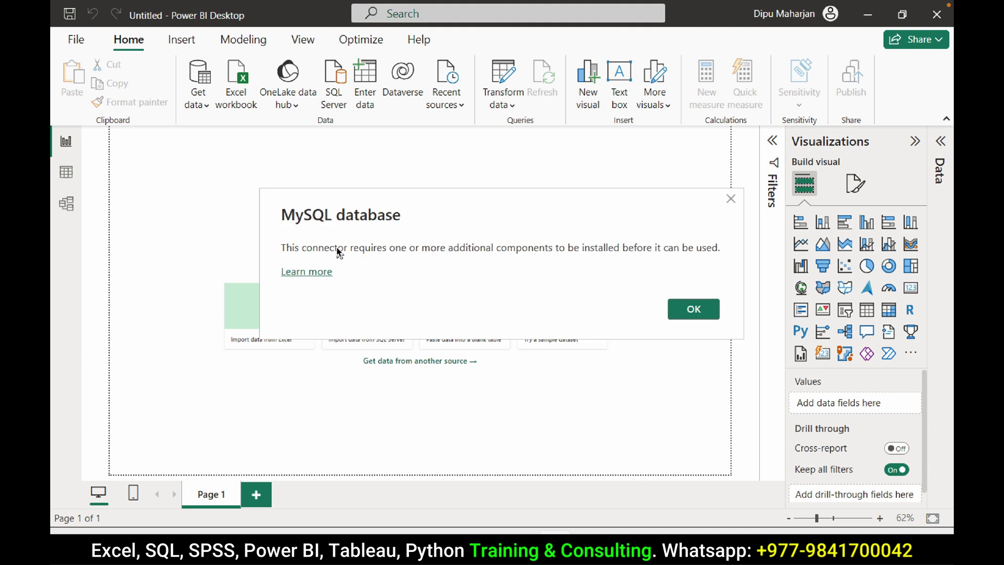
Download mysql-connector-net-8.2.0.msi without signing in and show it in the Downloads folder.
click(309, 272)
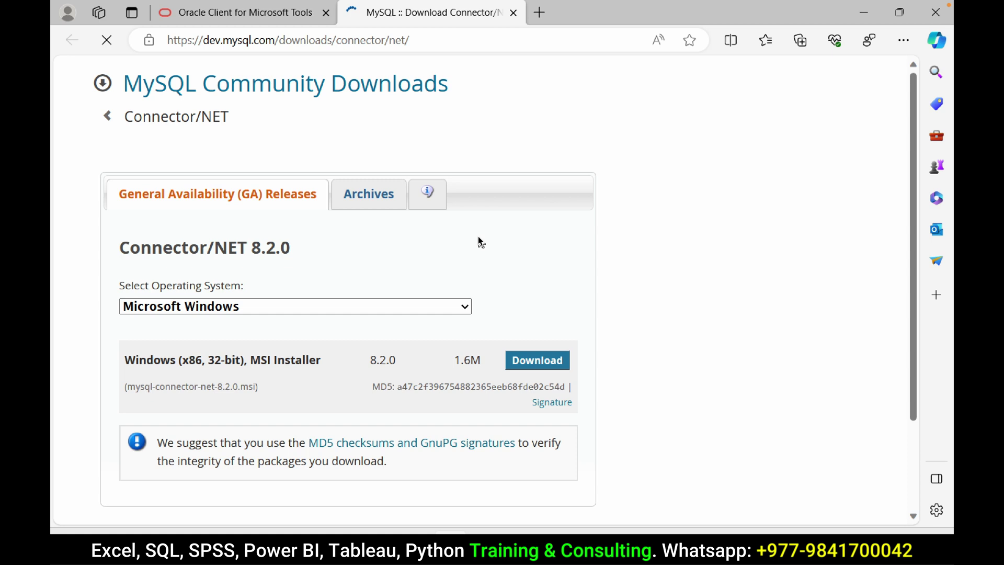
click(540, 361)
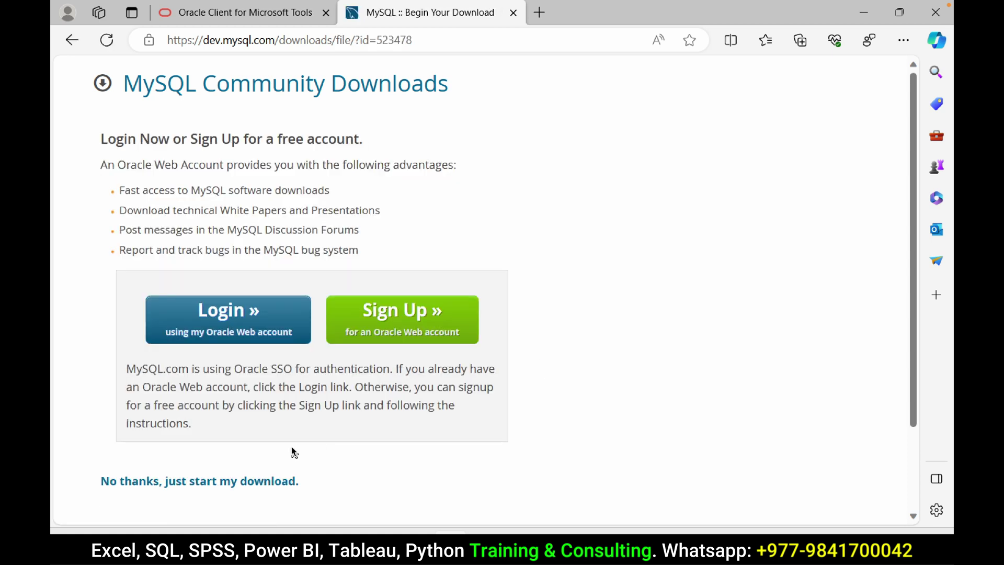
click(226, 486)
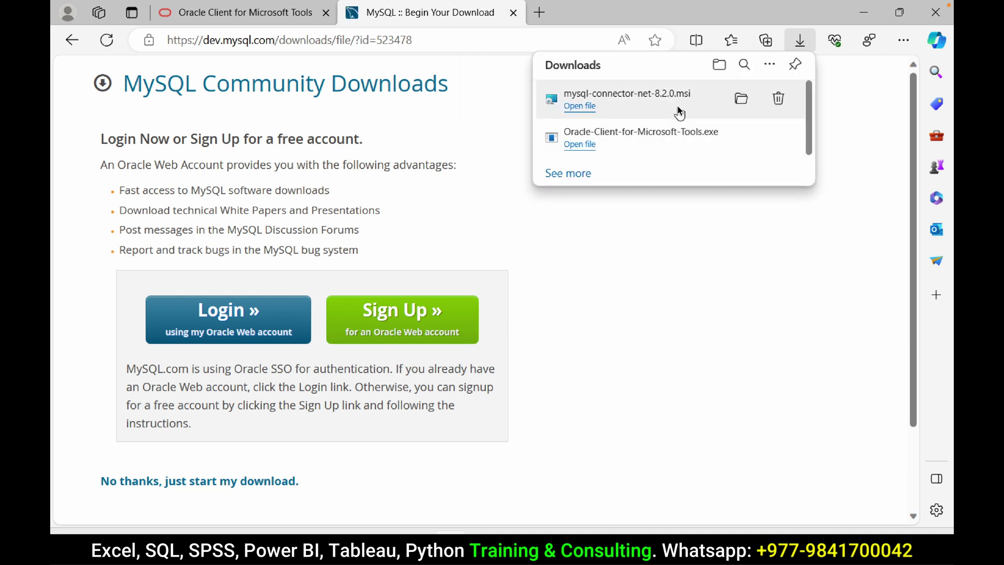
click(739, 103)
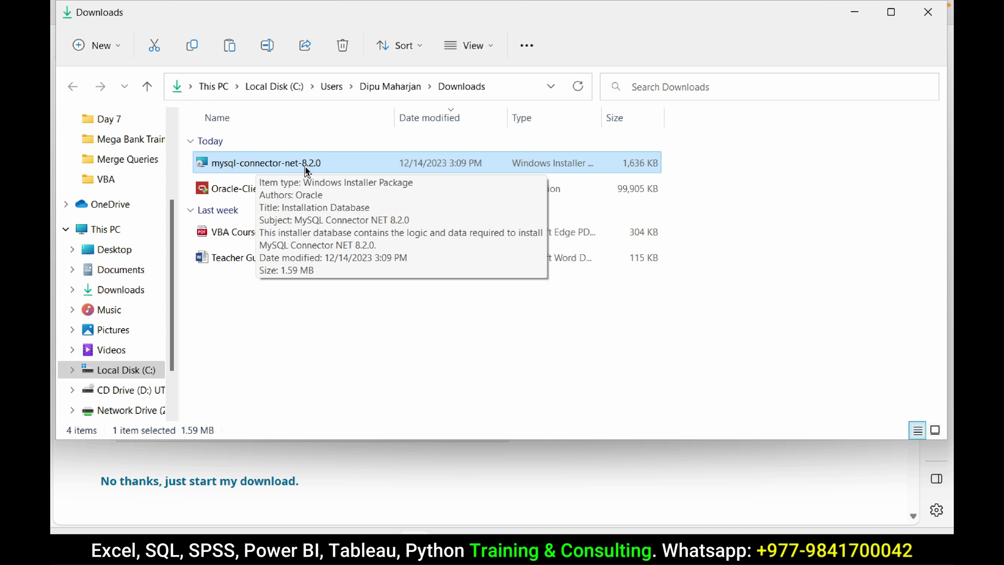
Run mysql-connector-net-8.2.0.msi and install Connector NET 8.2.0 with default folder and settings.
double_click(287, 165)
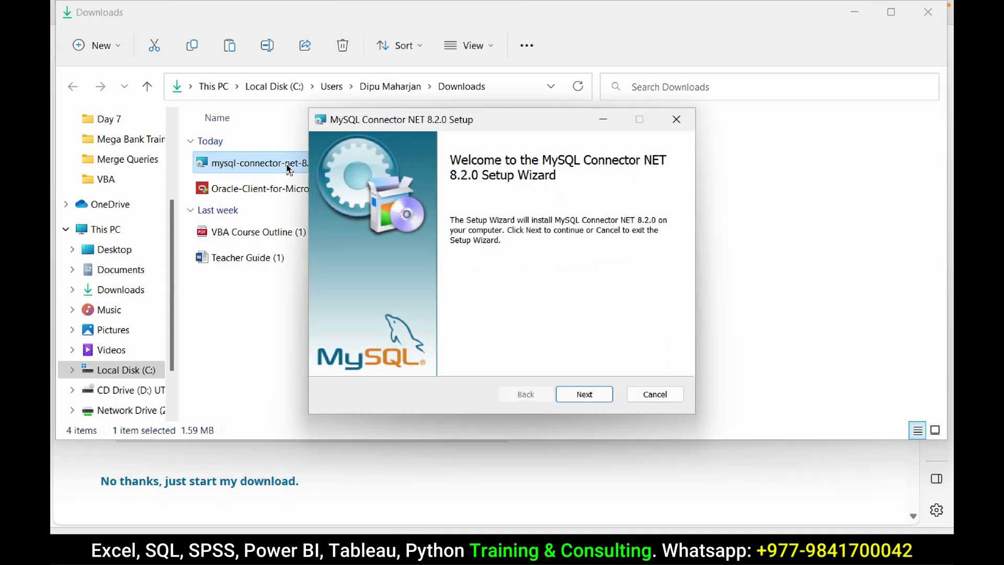
click(584, 395)
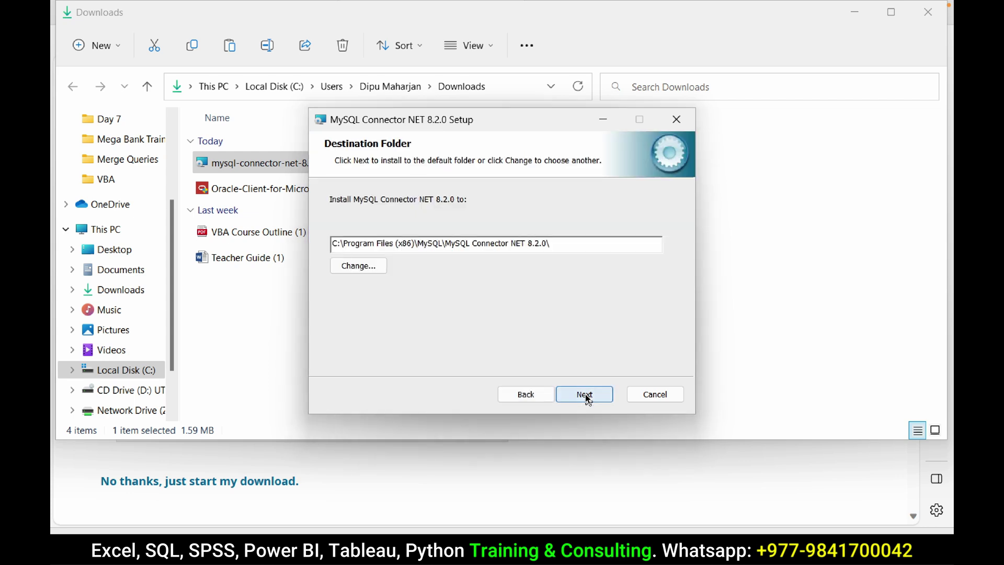
click(586, 396)
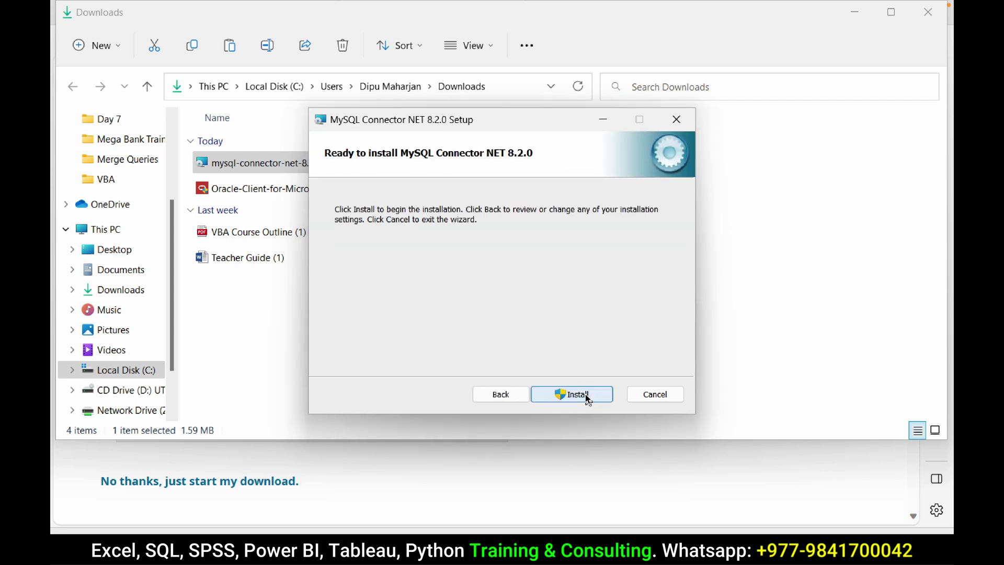
click(585, 395)
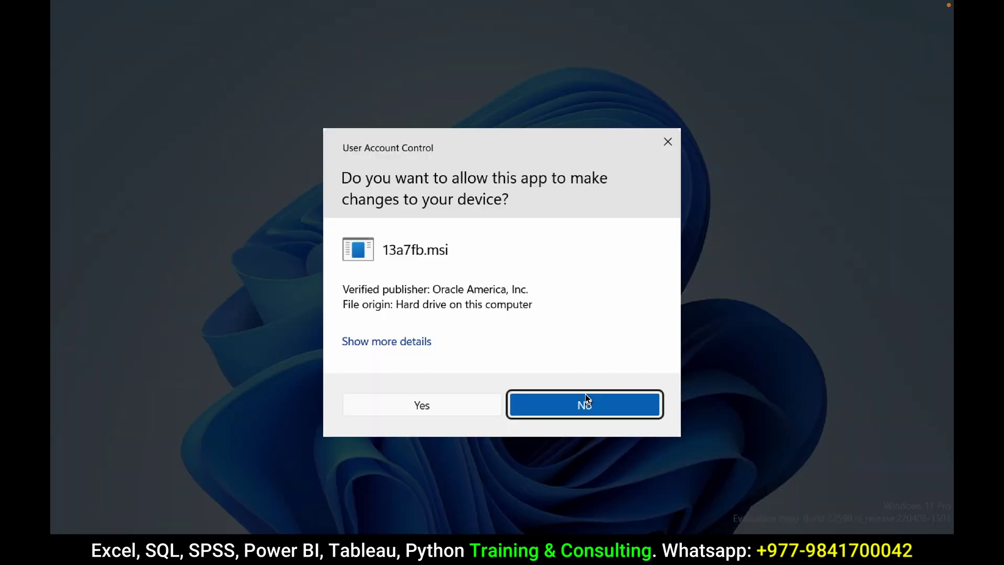
click(437, 407)
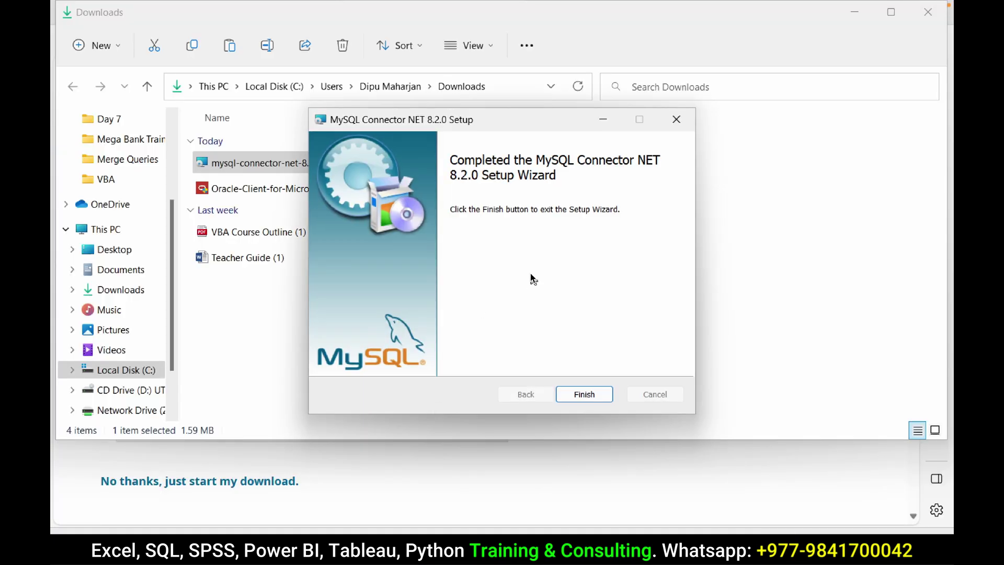
click(584, 394)
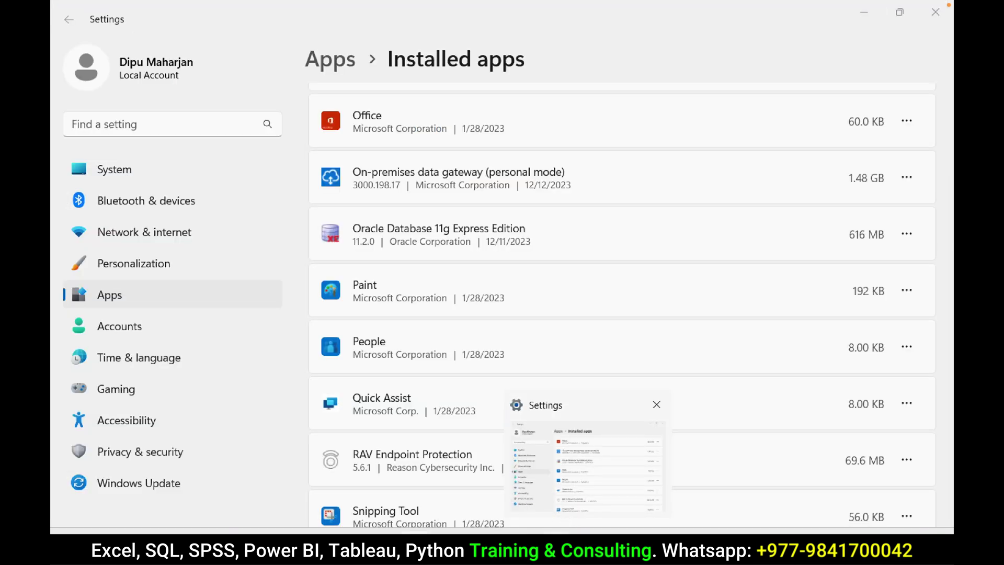
Dismiss the missing-component error, restart Power BI Desktop, and pick MySQL database from the connector catalogue.
click(563, 511)
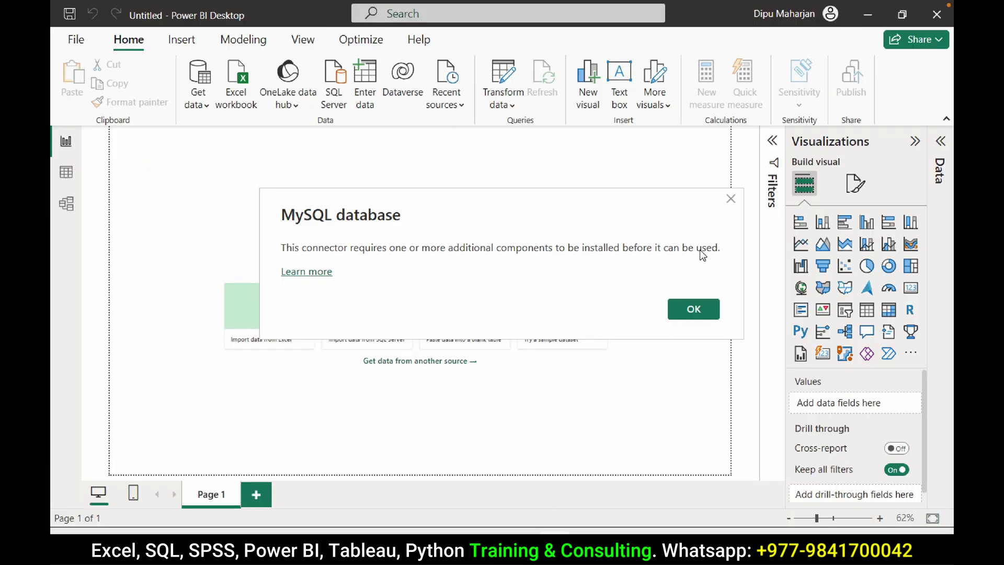
click(730, 199)
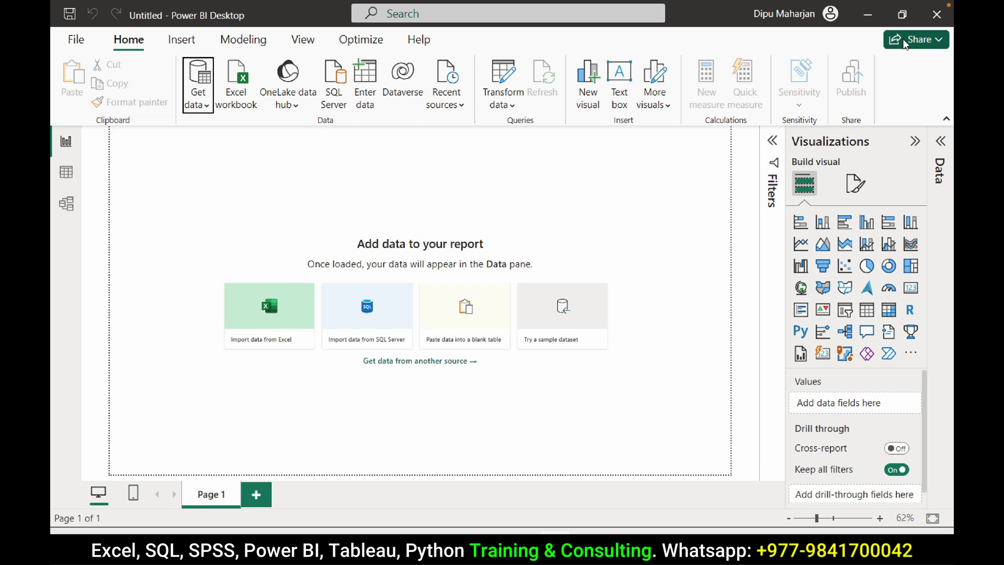
click(936, 14)
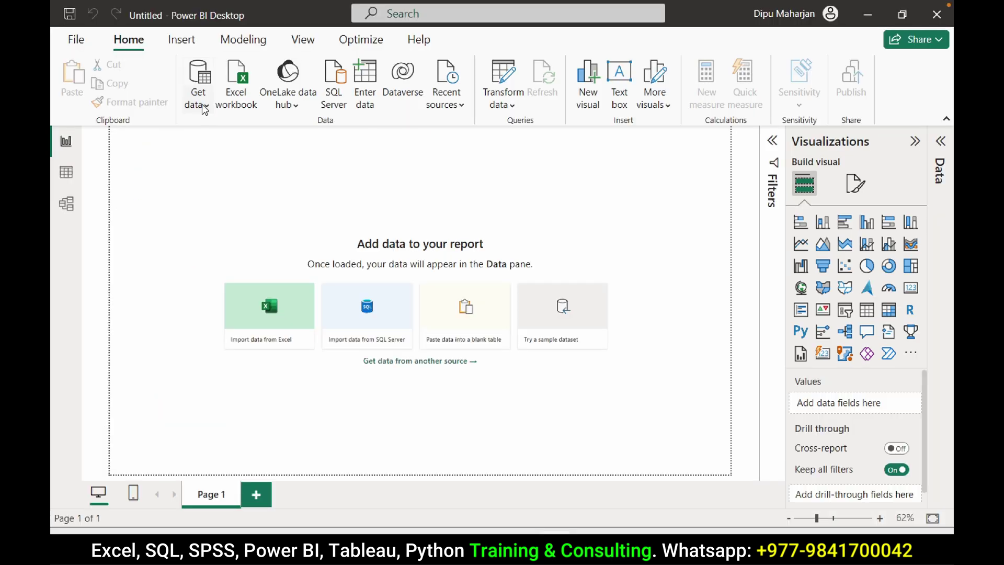
click(198, 102)
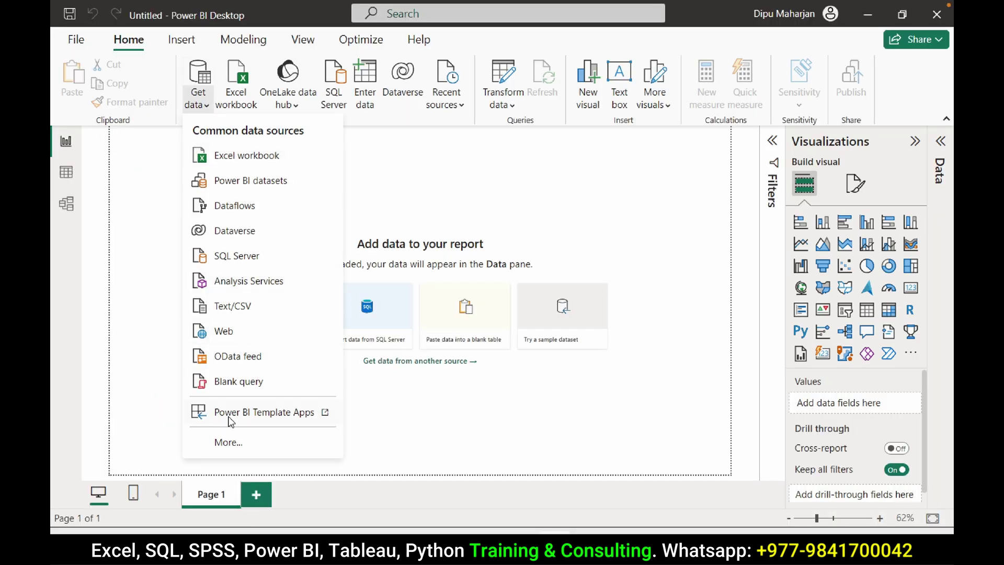
click(236, 443)
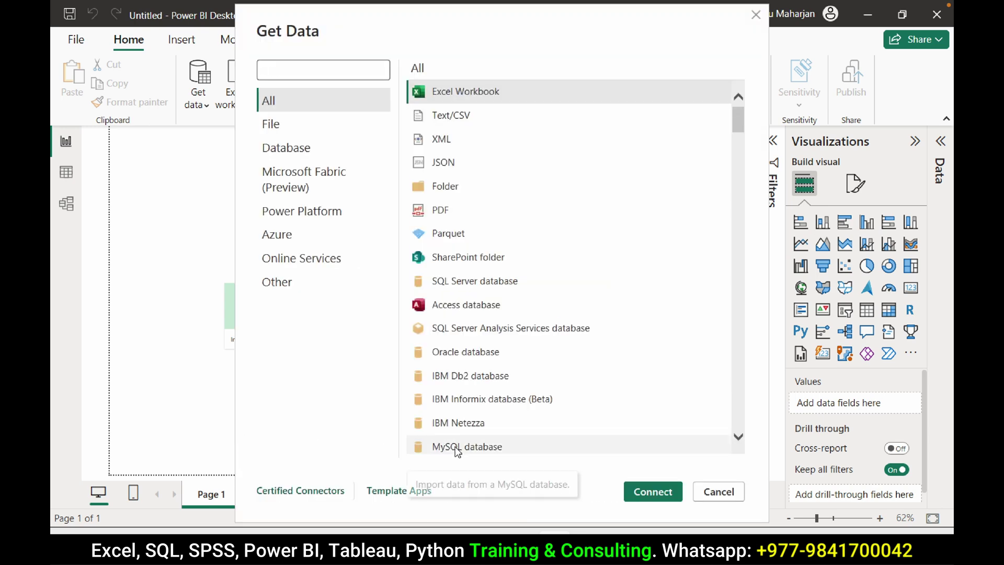
click(458, 449)
Connect via the MySQL connector, entering server localhost and database name classicmodels.
click(650, 495)
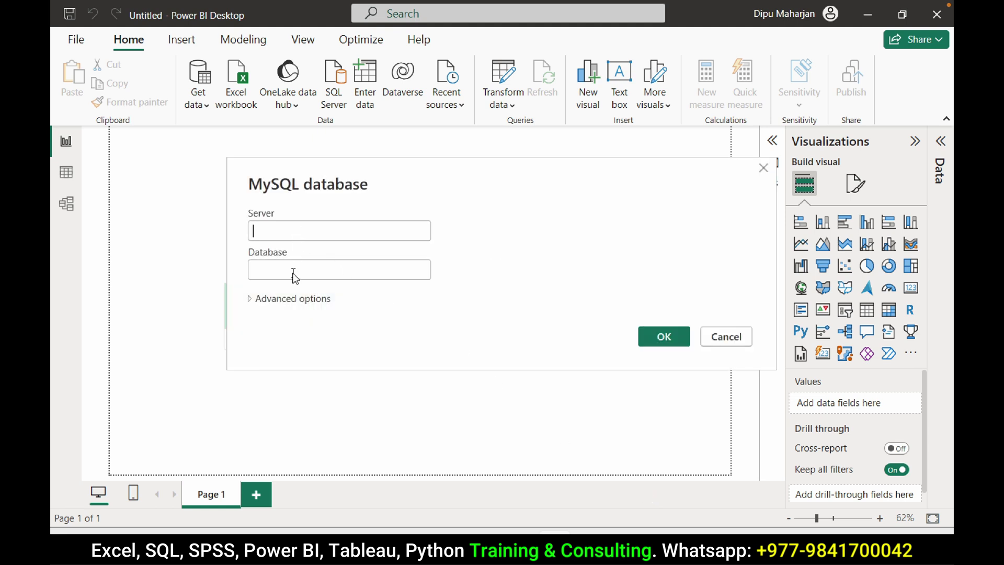
click(251, 300)
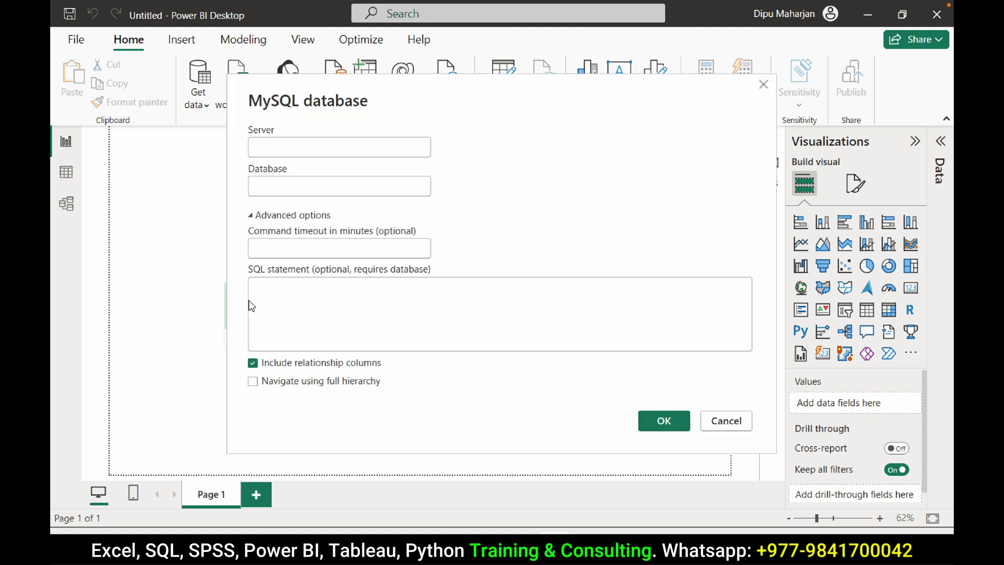
click(278, 288)
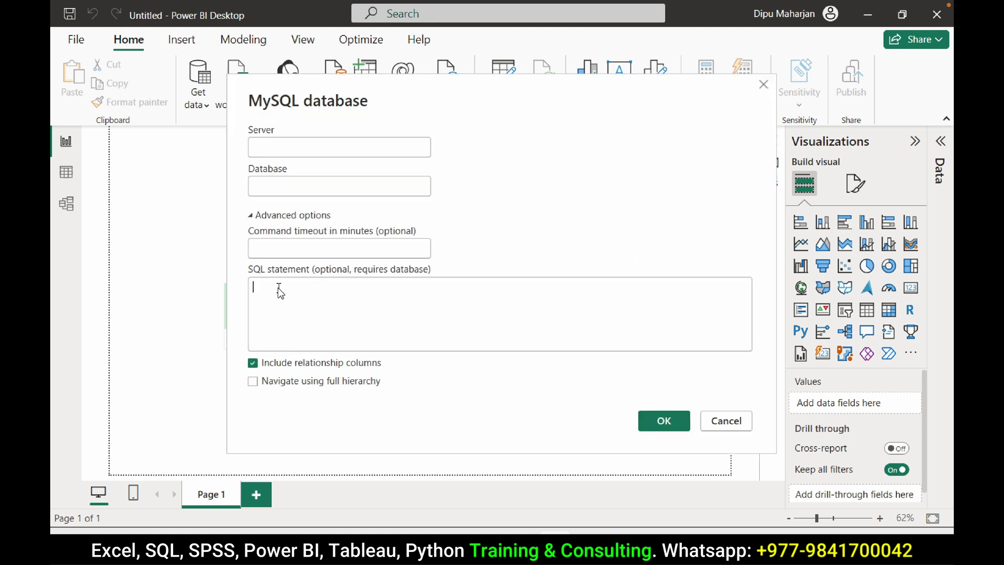
click(253, 217)
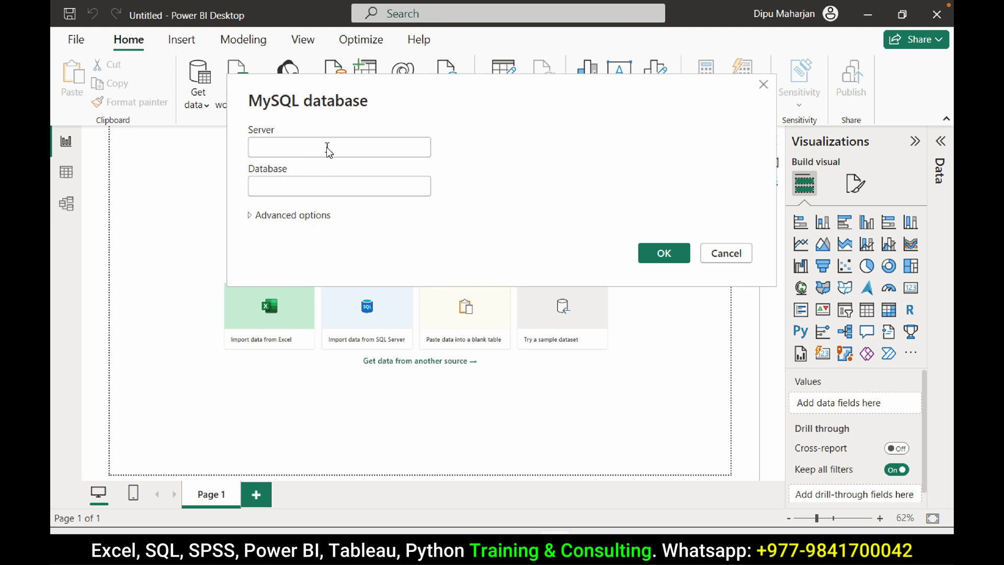
text(localhost)
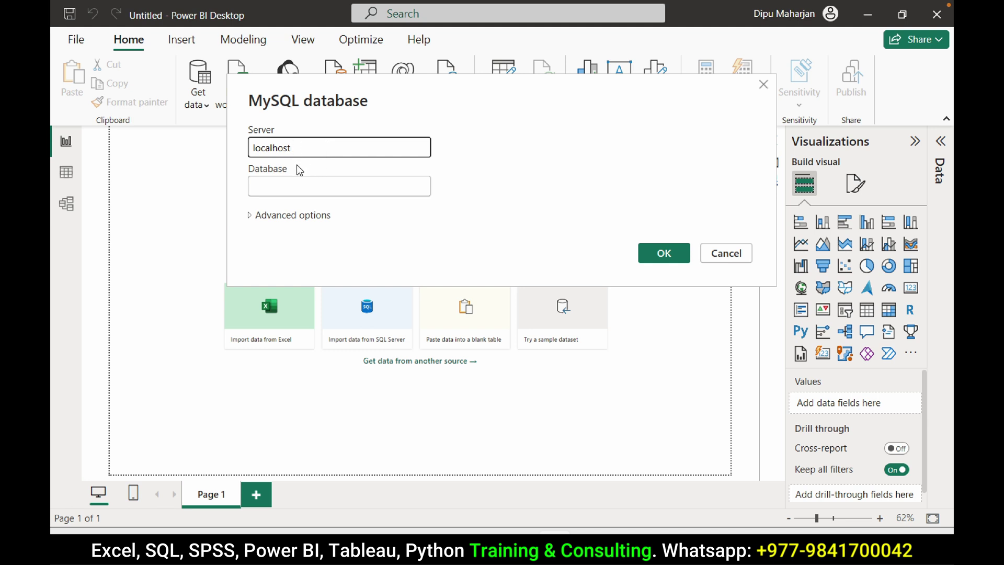
click(293, 188)
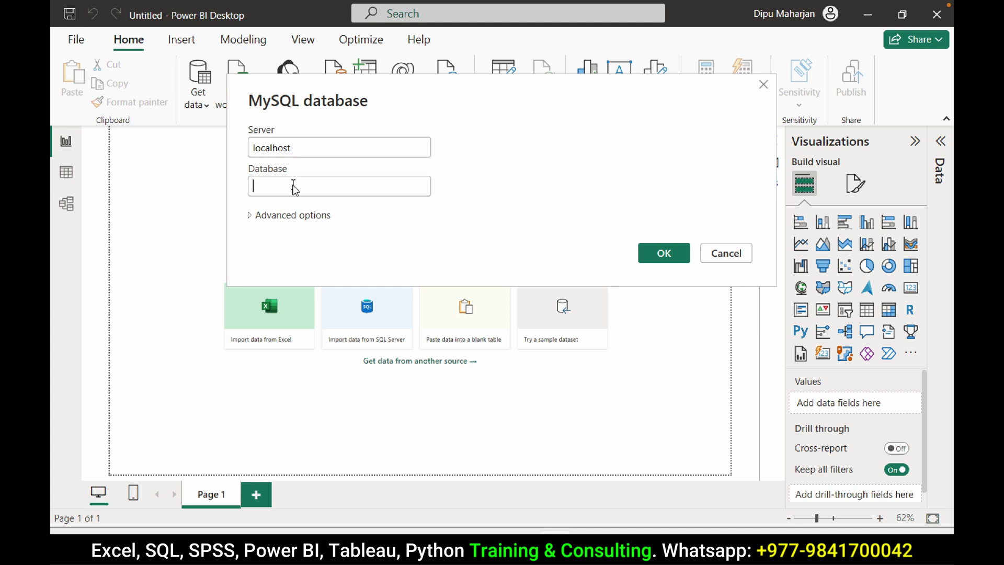
text(classicmodel)
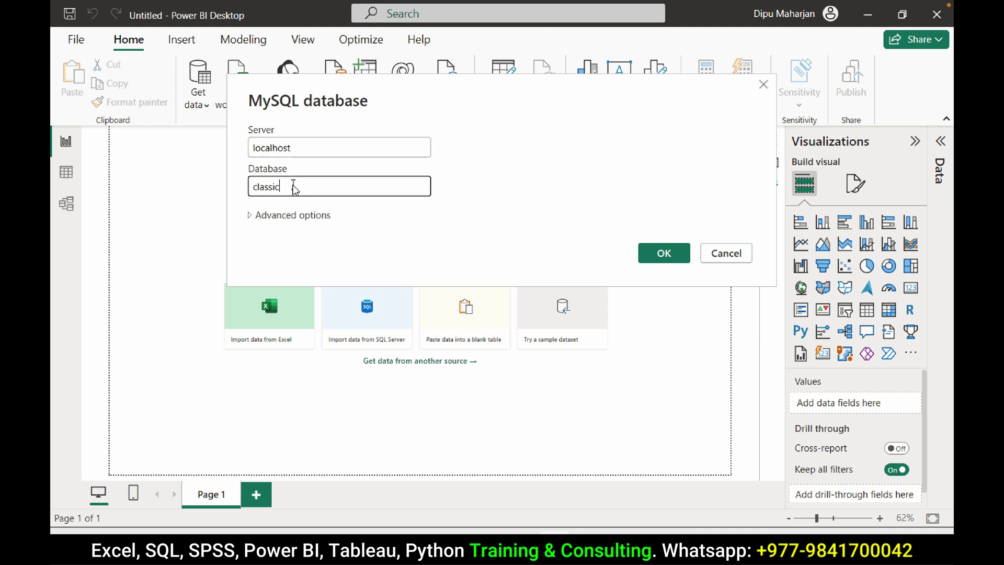
key(BackSpace)
key(BackSpace)
key(BackSpace)
key(BackSpace)
key(BackSpace)
key(BackSpace)
Finish the classicmodels name, sign in with the database user name and password, accepting an unencrypted connection.
text(cmodels)
click(659, 254)
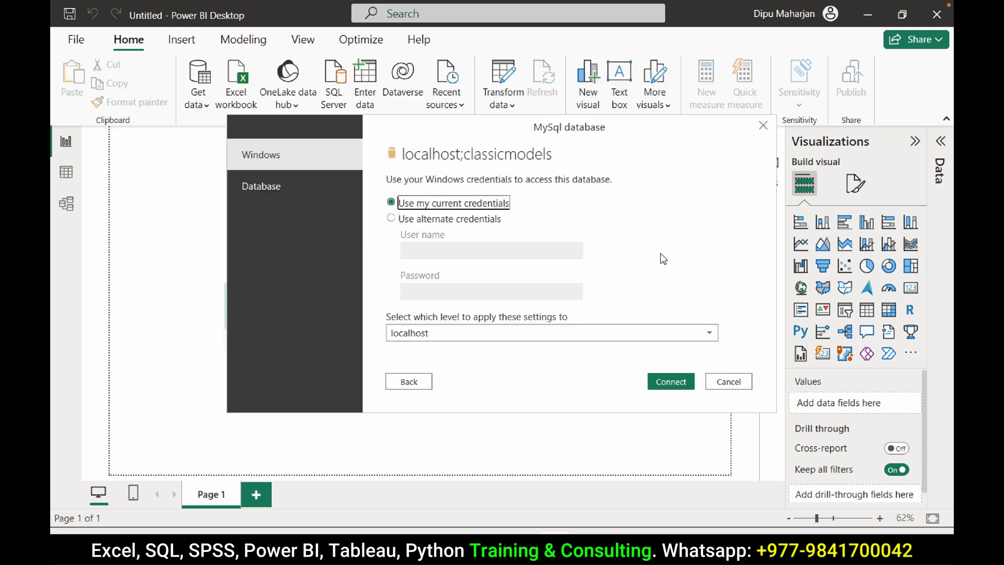
click(289, 190)
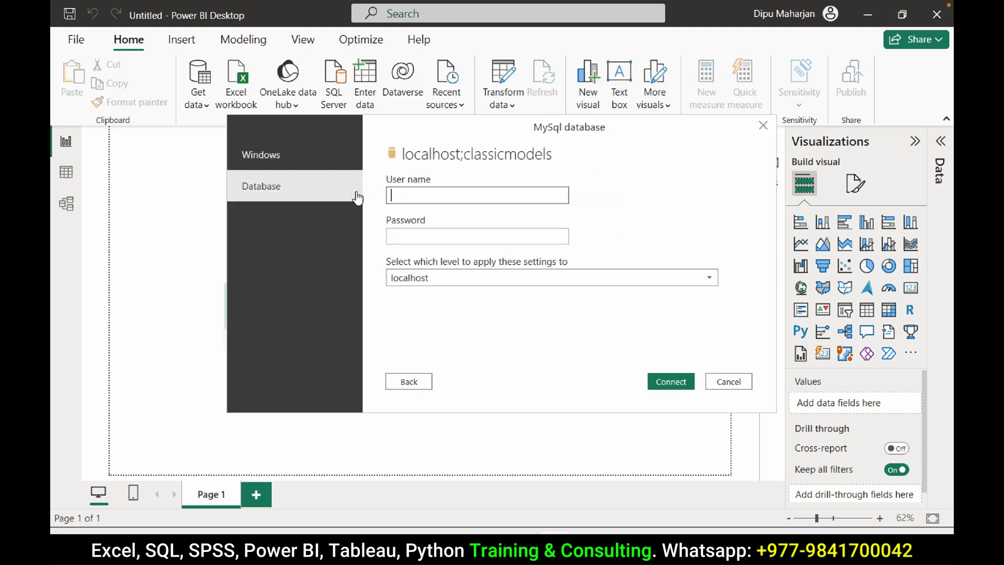
click(445, 195)
text(root)
click(434, 234)
click(669, 385)
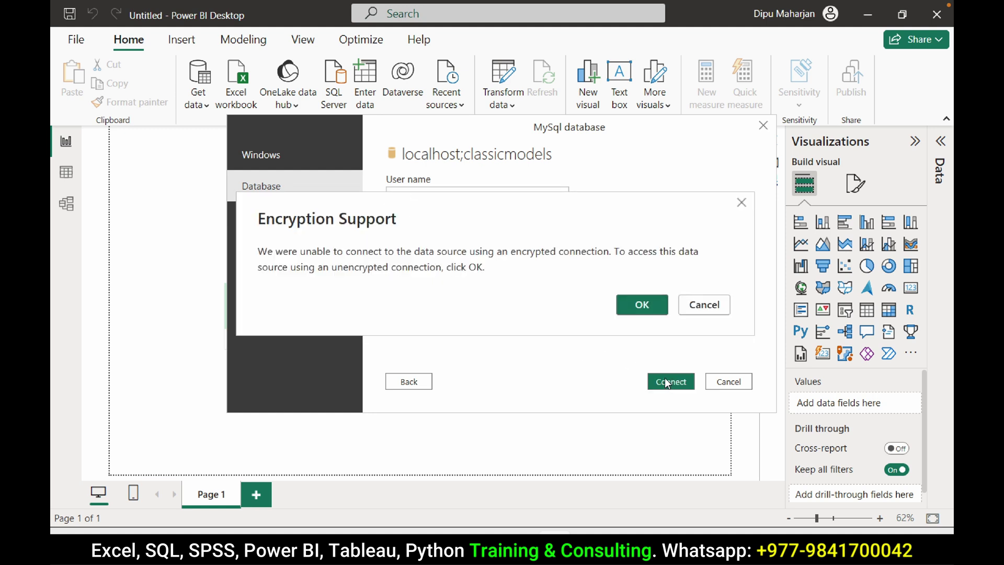
click(642, 305)
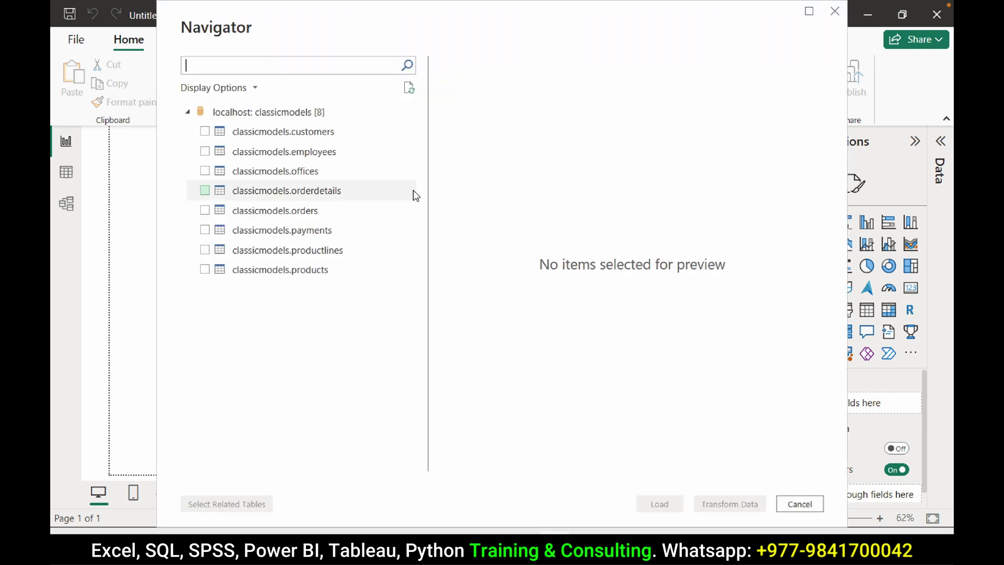
Tick all eight tables, customers through products, in the Navigator and load them.
click(205, 131)
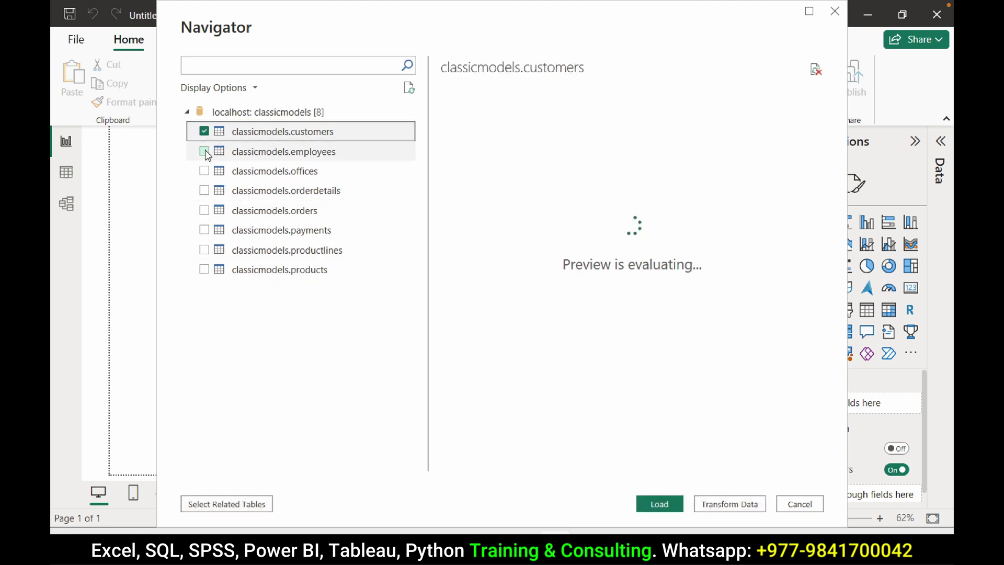
click(204, 151)
click(204, 171)
click(204, 191)
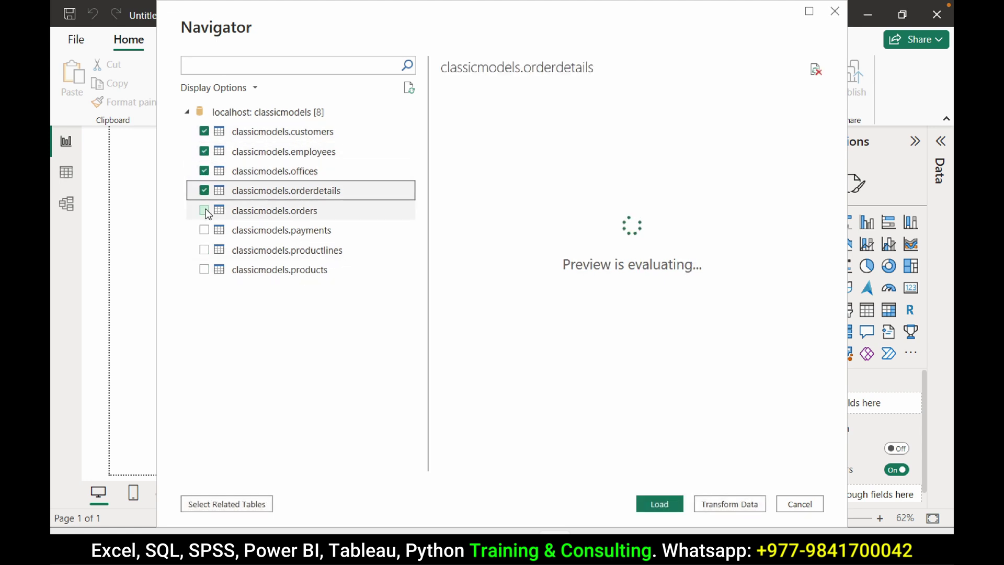
click(205, 210)
click(204, 229)
click(204, 249)
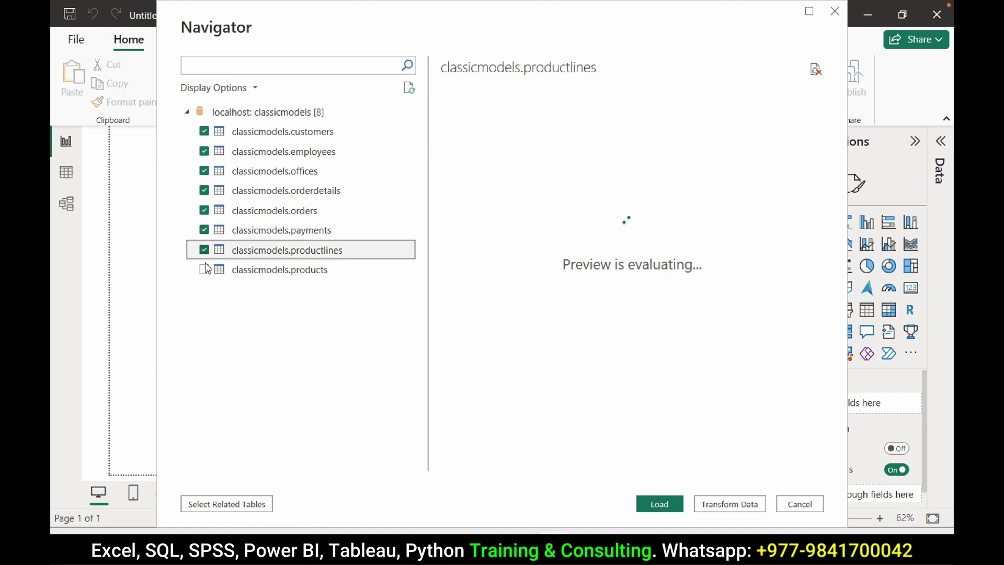
click(204, 270)
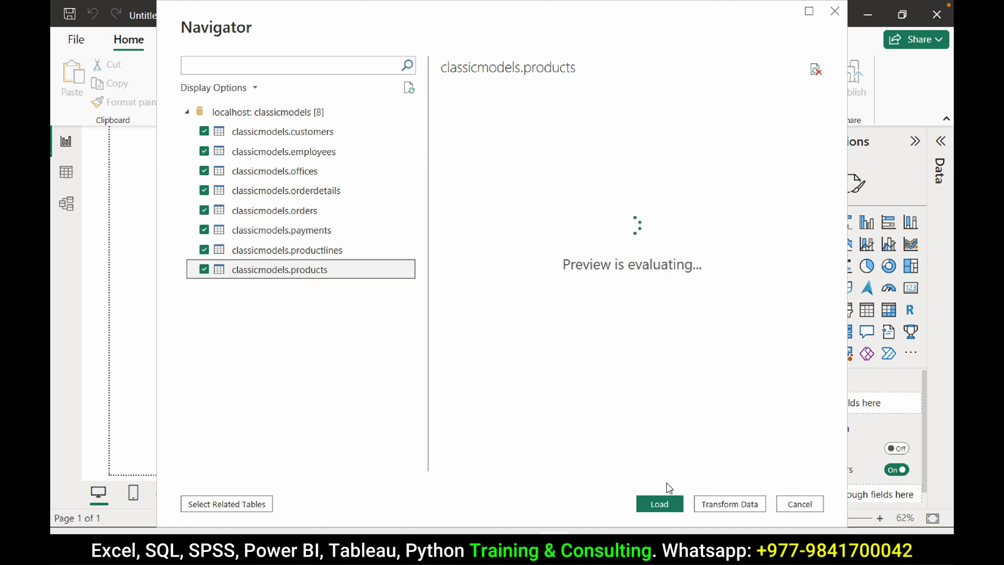
click(660, 504)
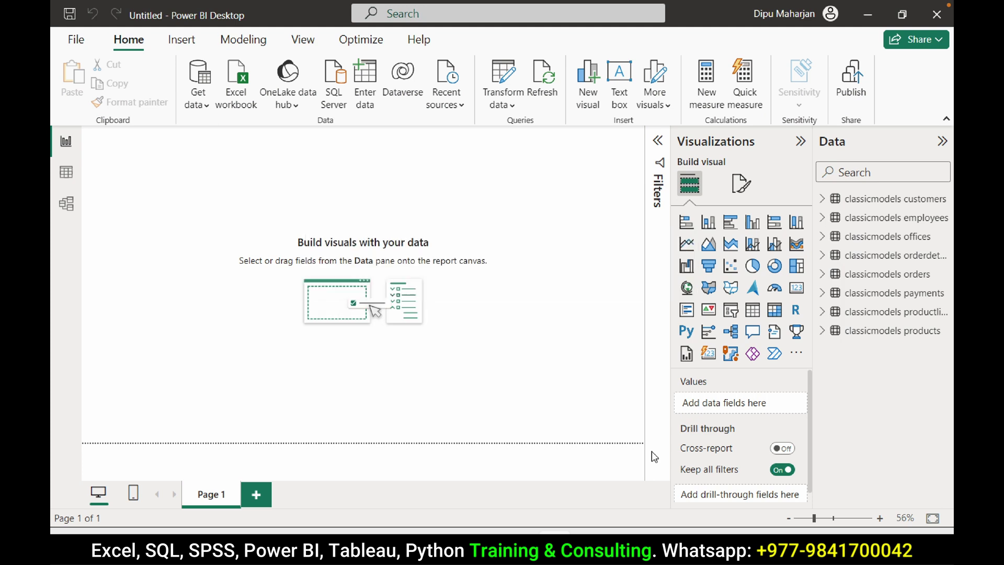
Switch to Table view and open the employees table, showing its 23 rows.
click(822, 200)
click(823, 199)
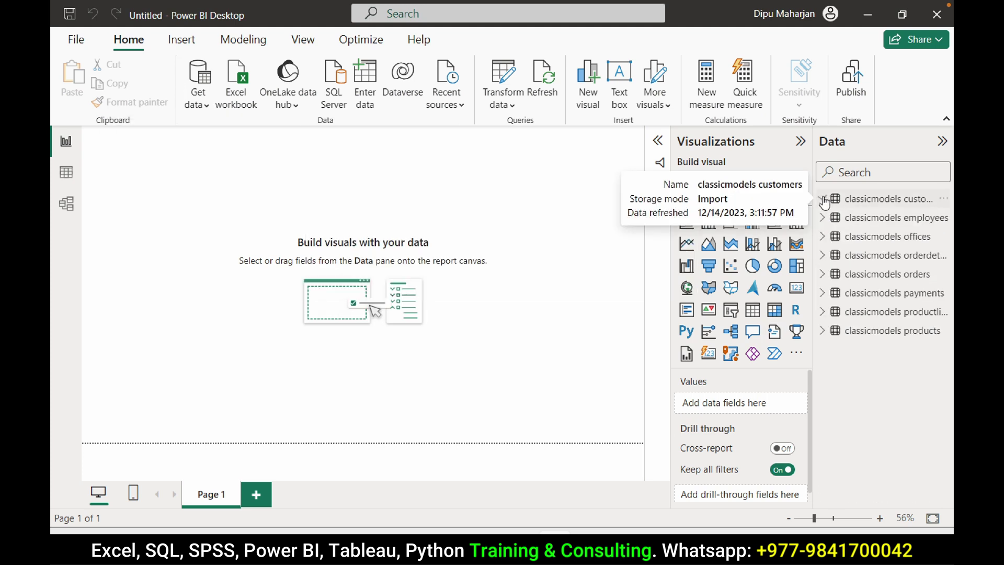
click(67, 173)
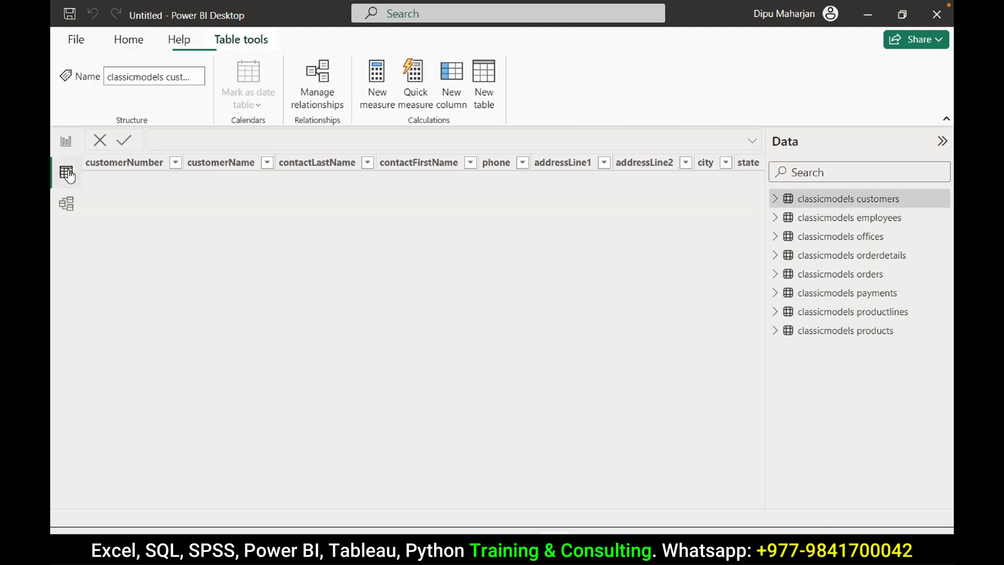
click(776, 218)
click(819, 223)
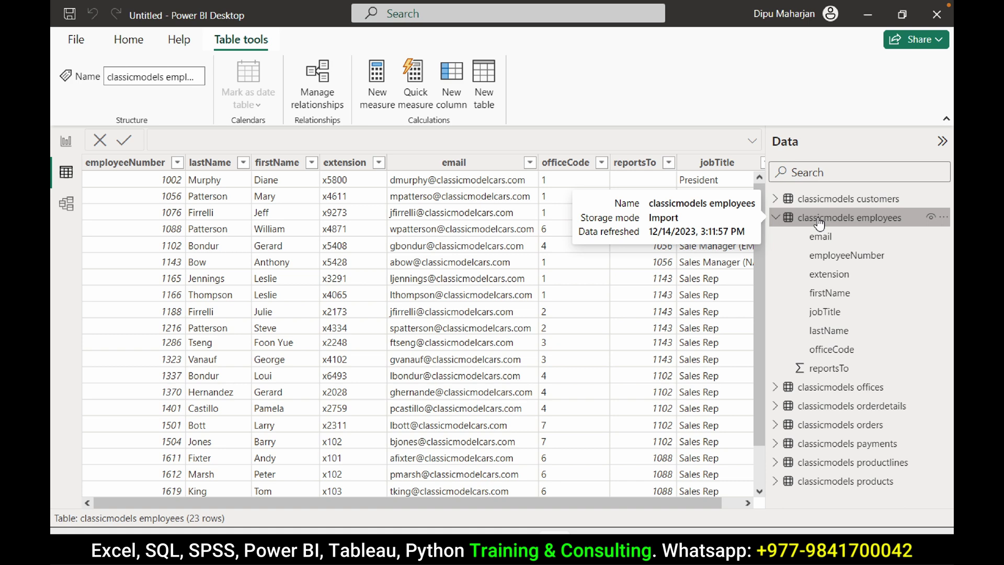